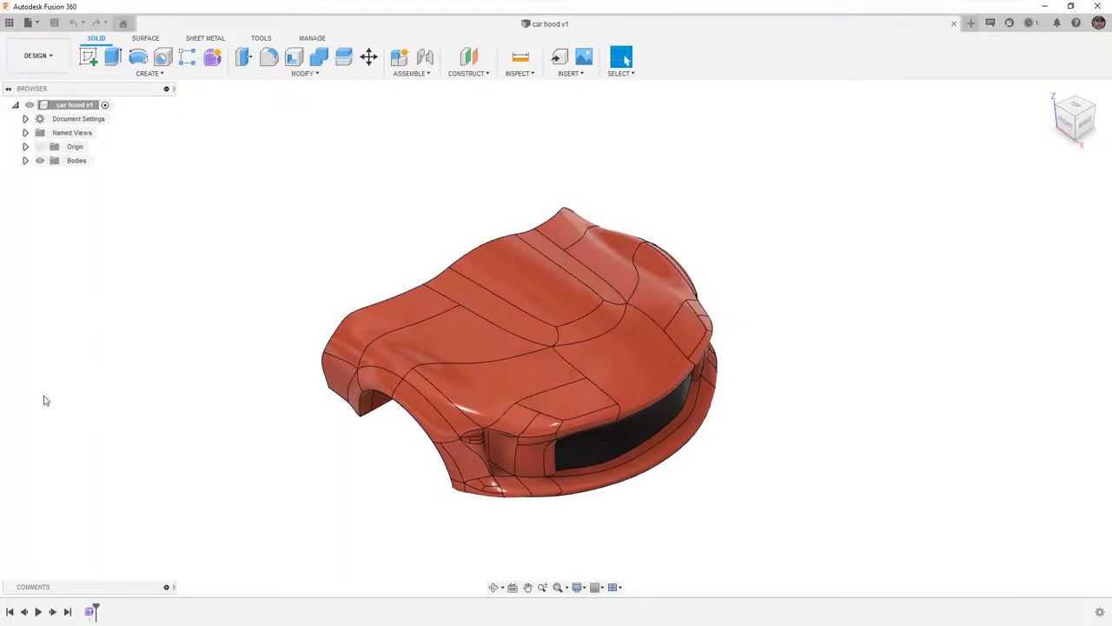
Open the hood's form feature for editing and upgrade all T-Spline bodies in the document using Edit Form.
click(92, 613)
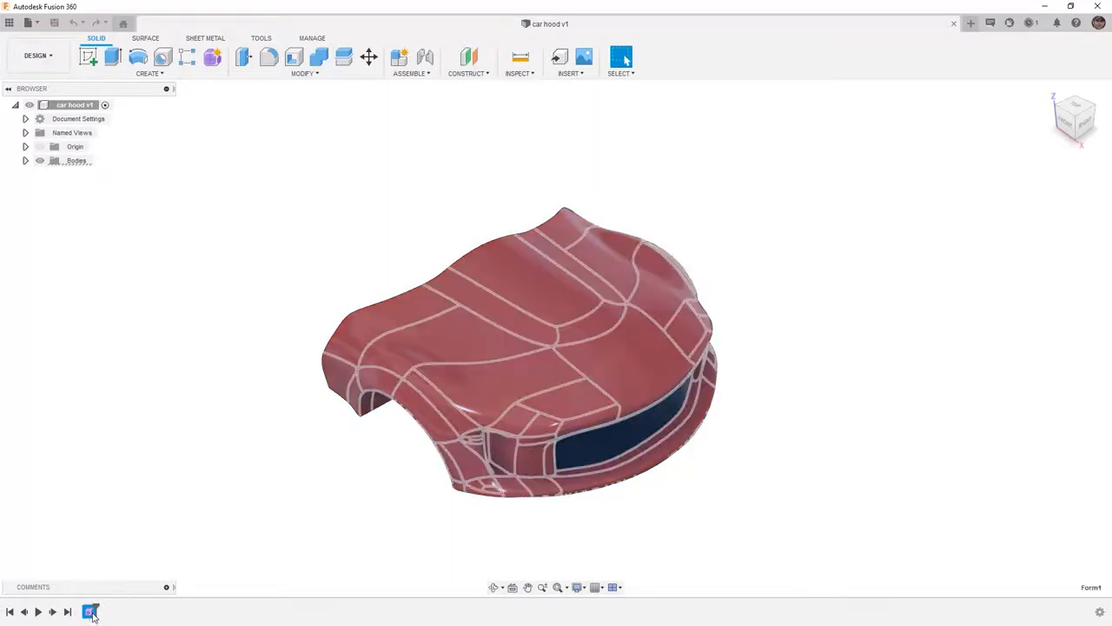
right_click(92, 613)
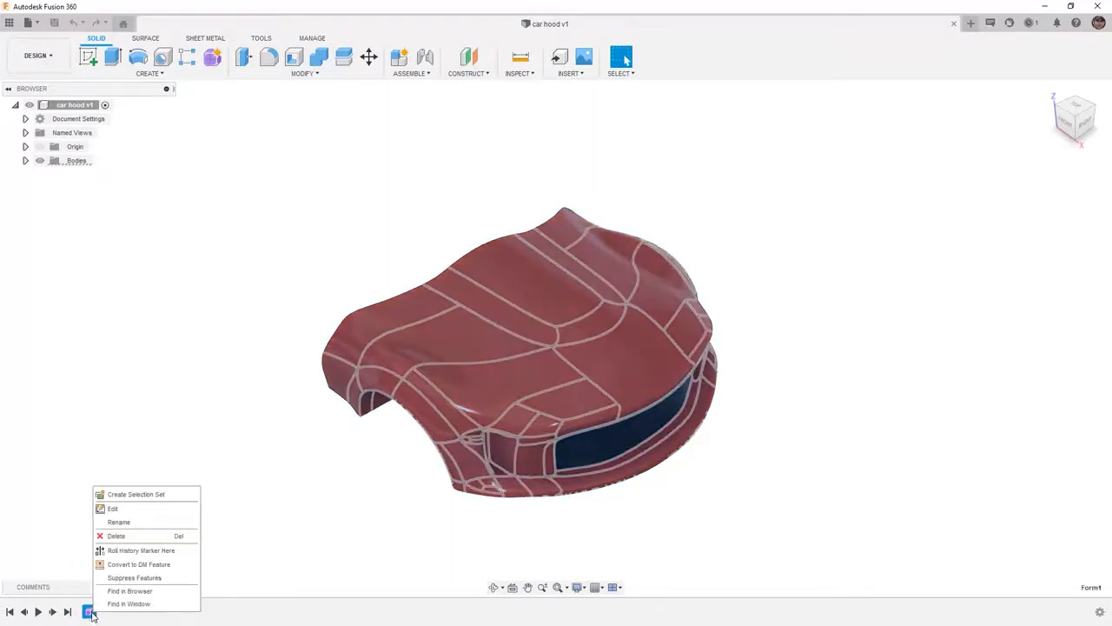
click(110, 511)
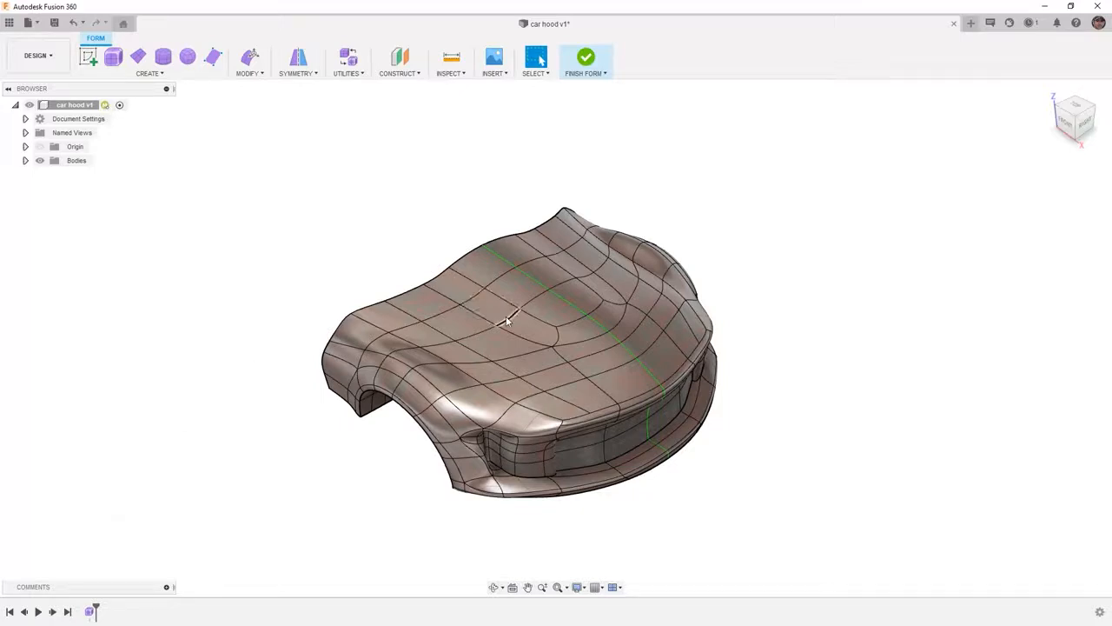
click(250, 57)
click(478, 238)
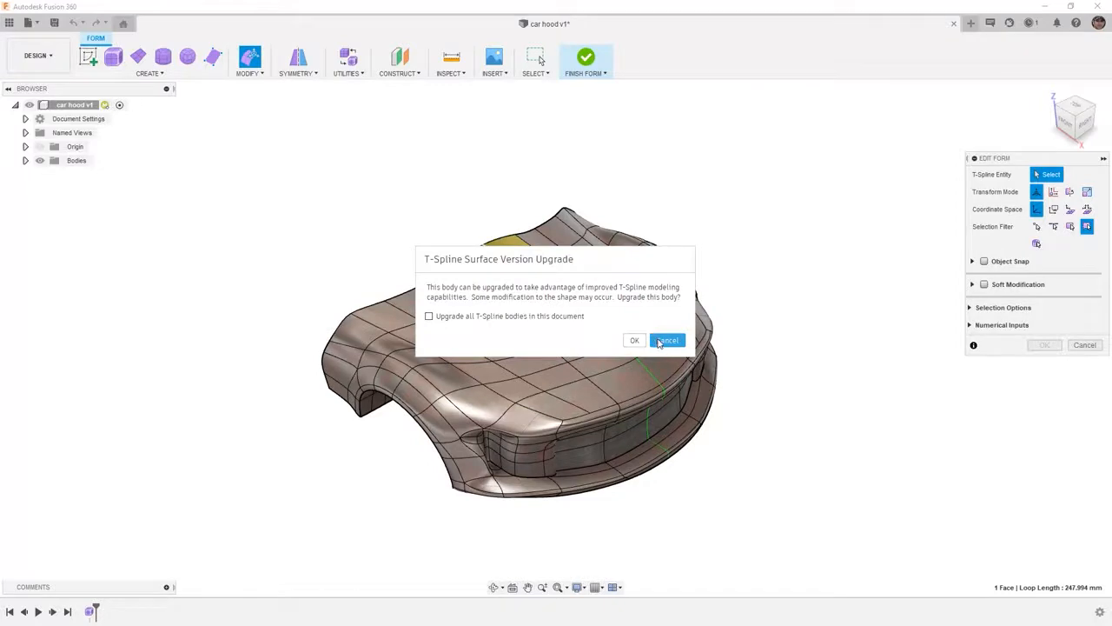
click(439, 320)
click(641, 342)
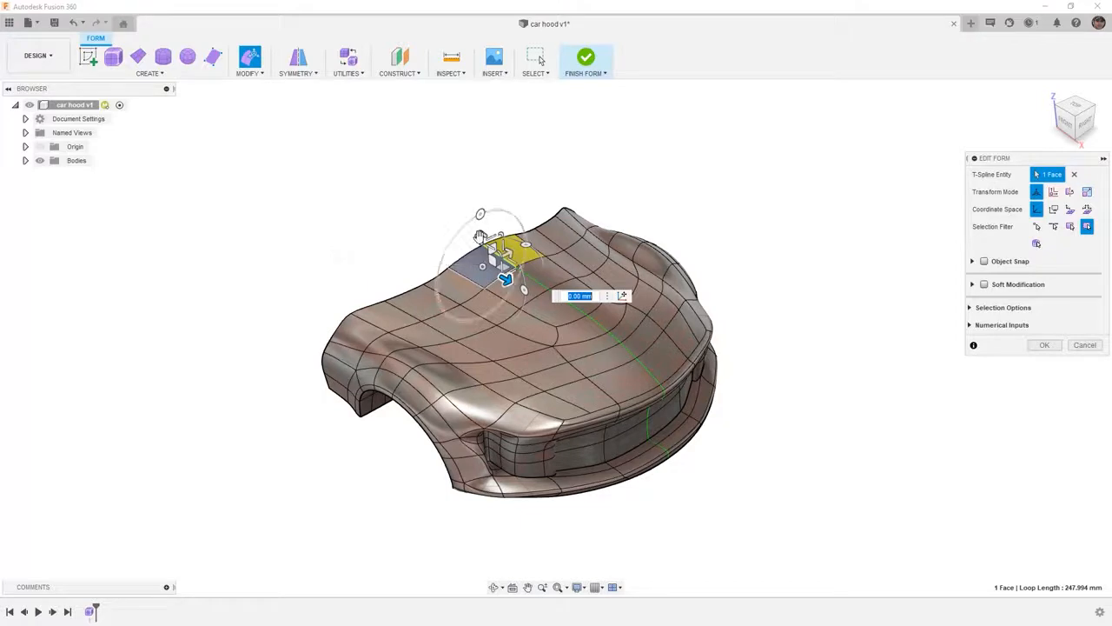
Try to move the hood's rear centre face down 60 mm.
drag(480, 236, 481, 276)
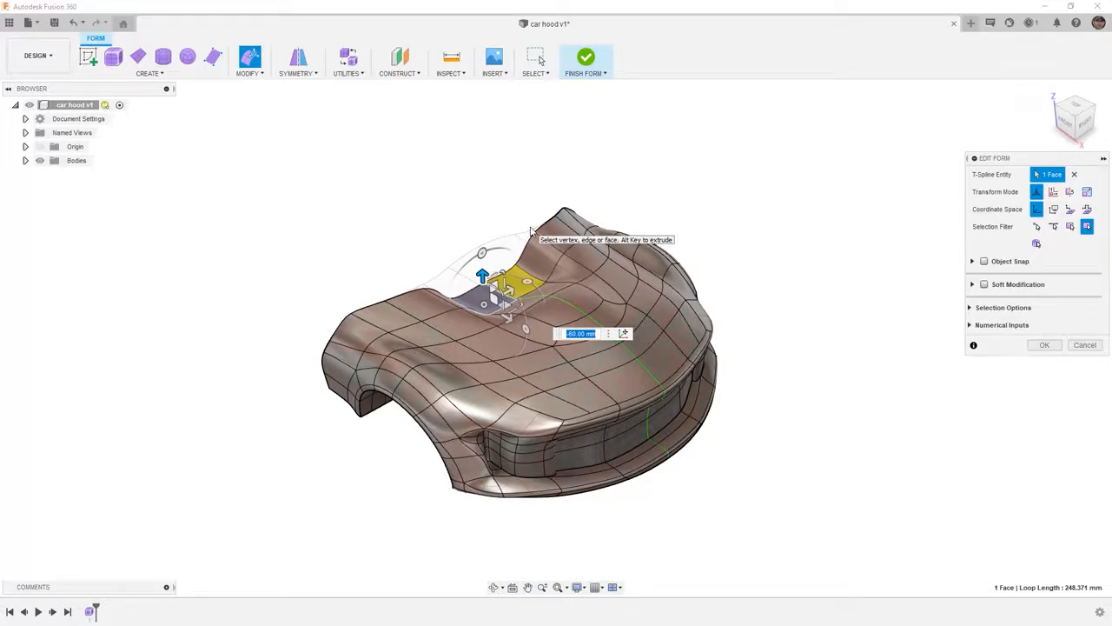
click(1084, 345)
Finish the form and hide Body1 in the model.
click(586, 58)
click(25, 161)
click(50, 174)
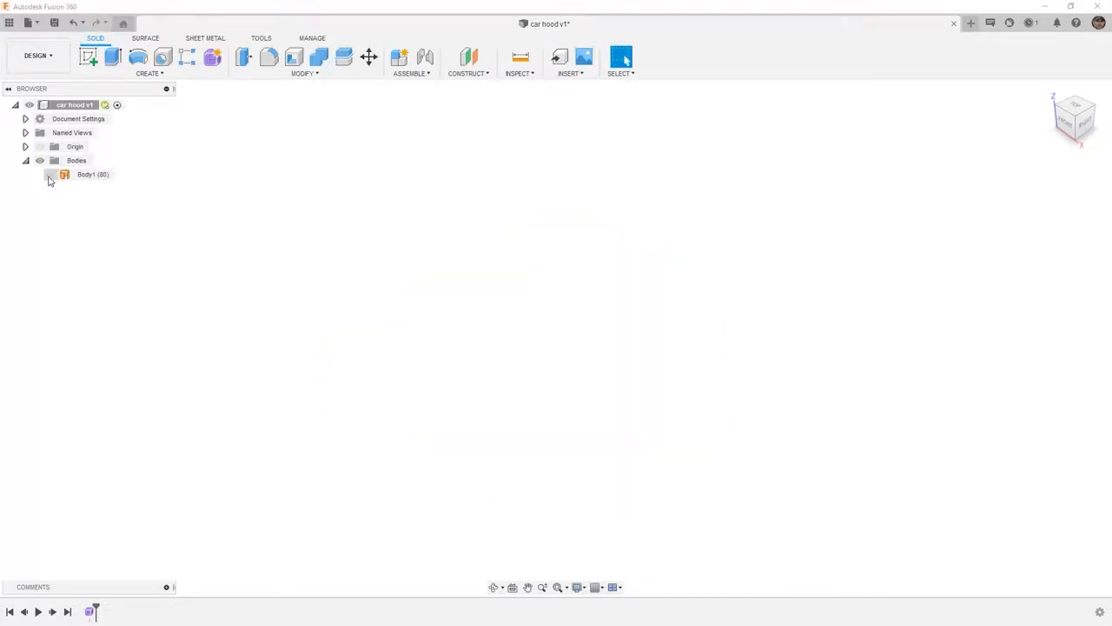
Reopen the hood's form feature for editing.
right_click(89, 611)
click(123, 516)
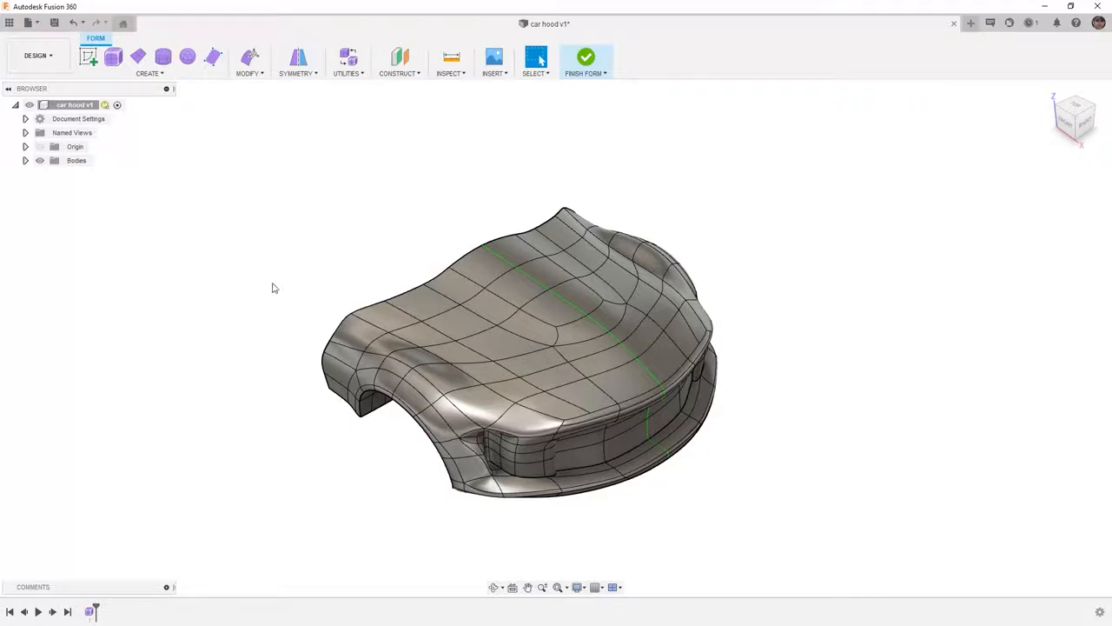
Crease the five edges along the side and upper rim of the front grille opening, up to the symmetry line.
shift+middle_drag(669, 506, 616, 442)
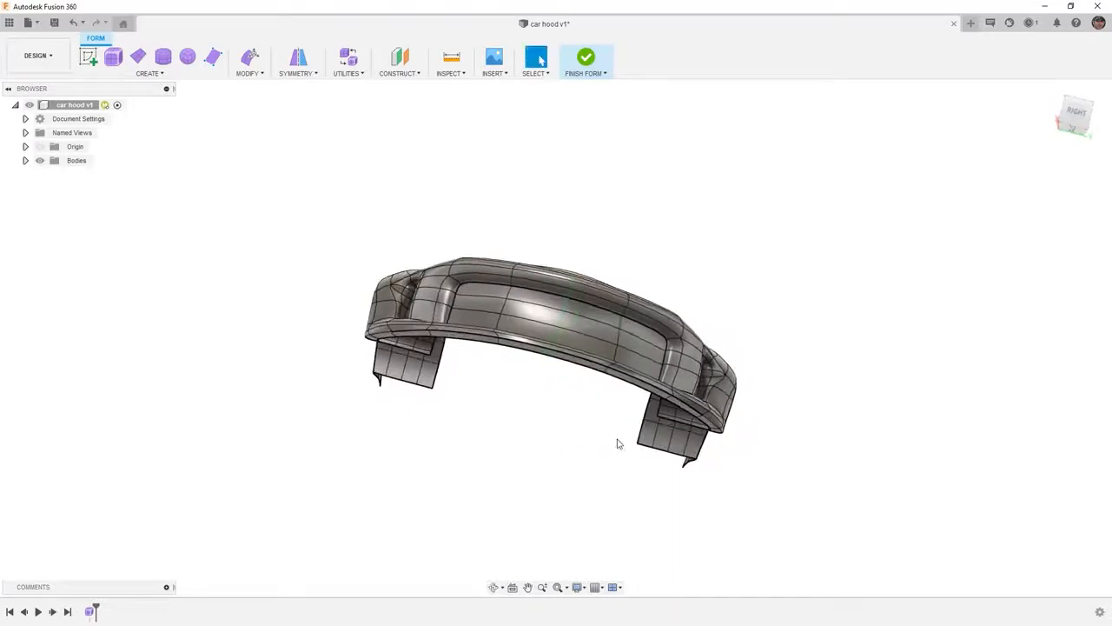
scroll(488, 283, up, 4)
scroll(451, 292, up, 3)
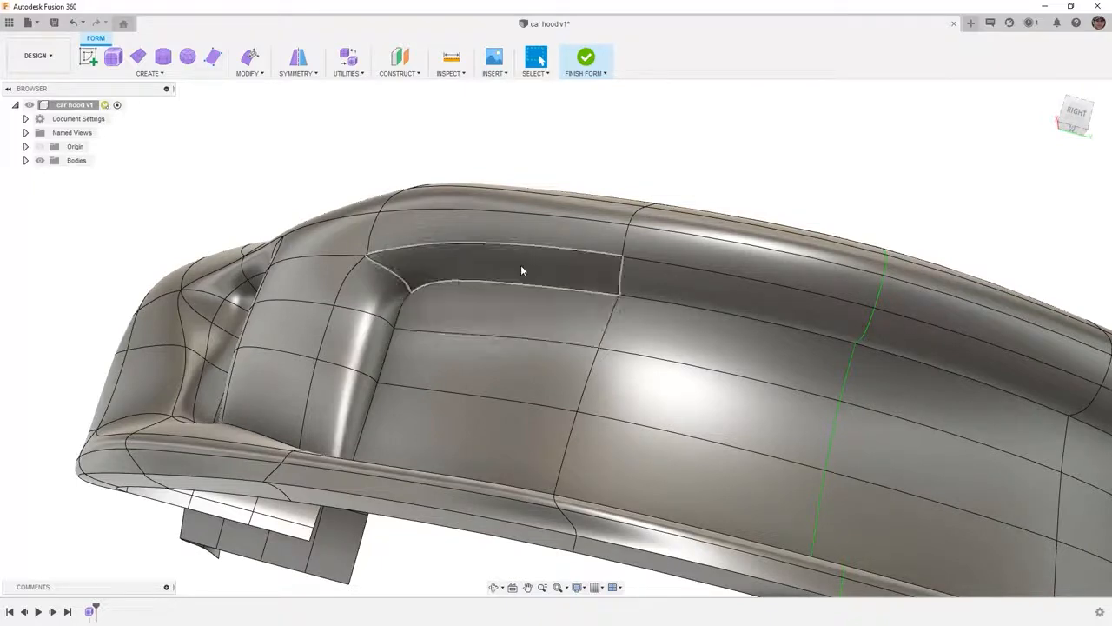
shift+middle_drag(443, 307, 449, 335)
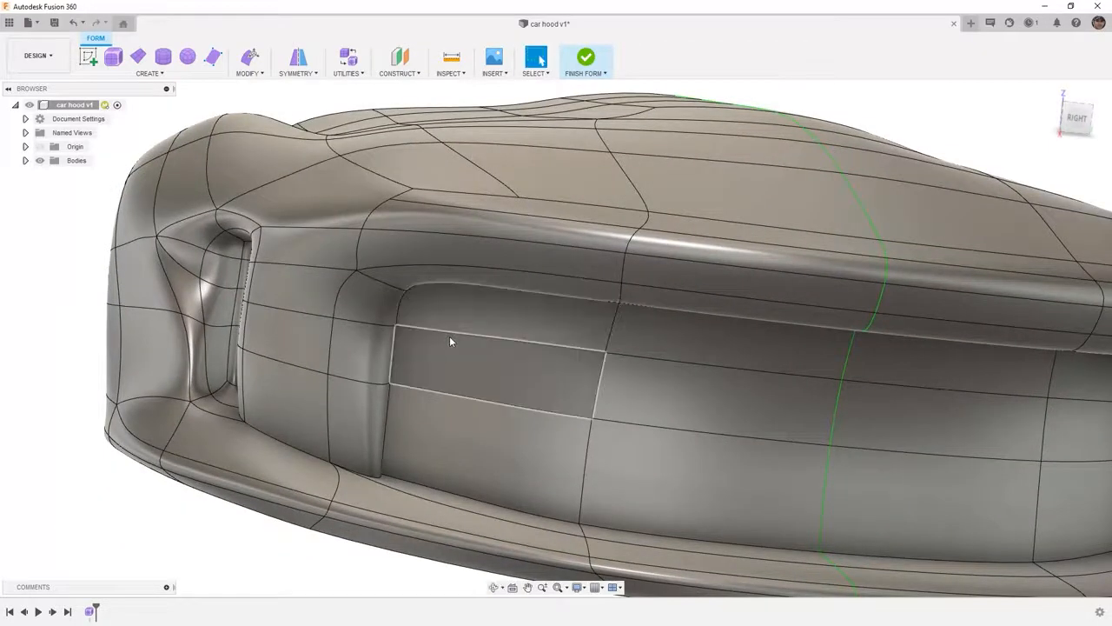
click(256, 75)
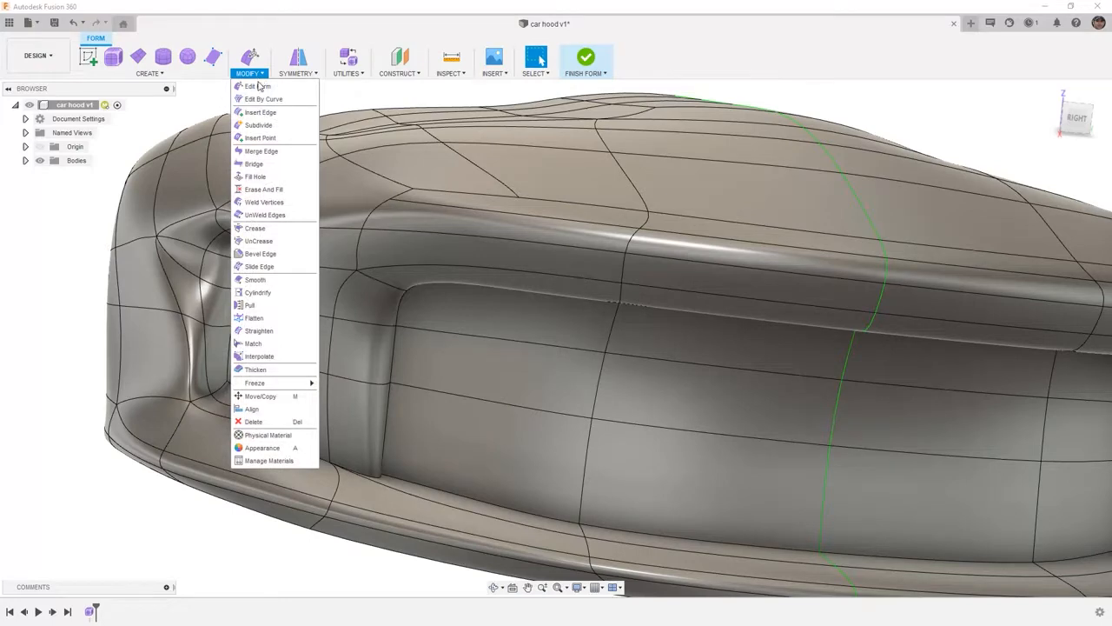
click(255, 228)
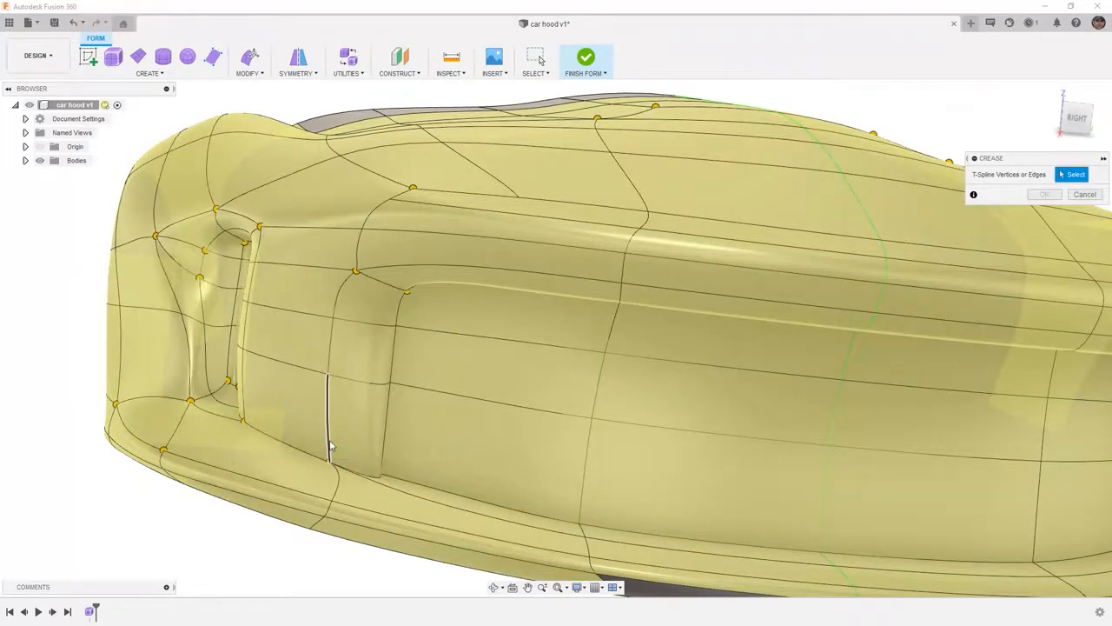
click(331, 446)
click(332, 346)
click(344, 302)
click(445, 268)
click(659, 293)
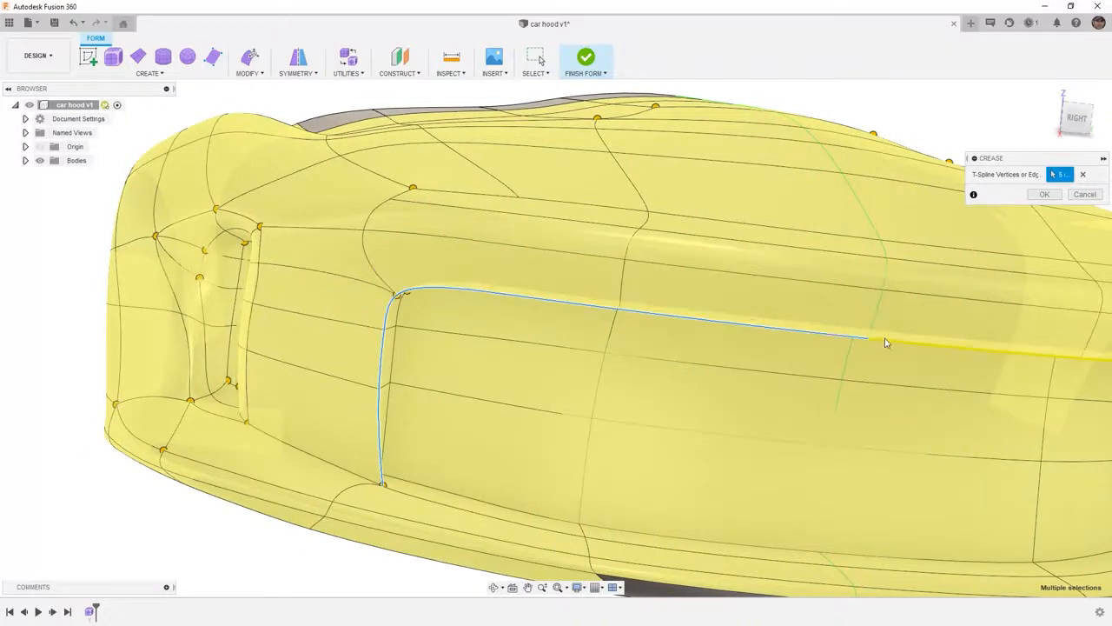
shift+middle_drag(843, 347, 869, 340)
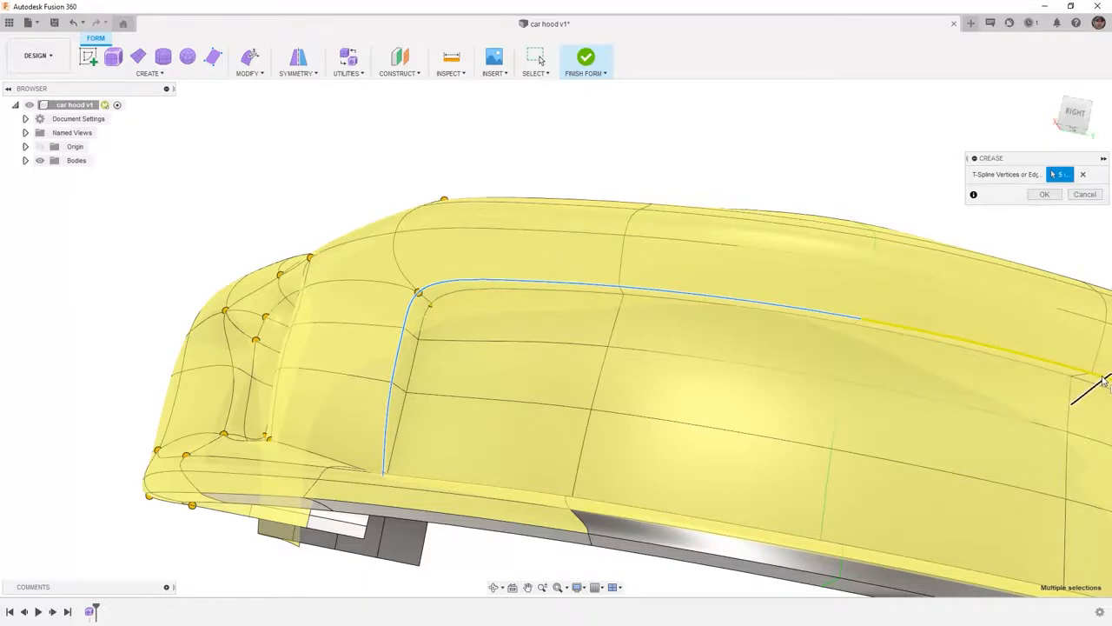
click(1050, 194)
Move the lower corner vertex of the front grille opening by -5 mm horizontally with Edit Form.
shift+middle_drag(844, 186, 843, 223)
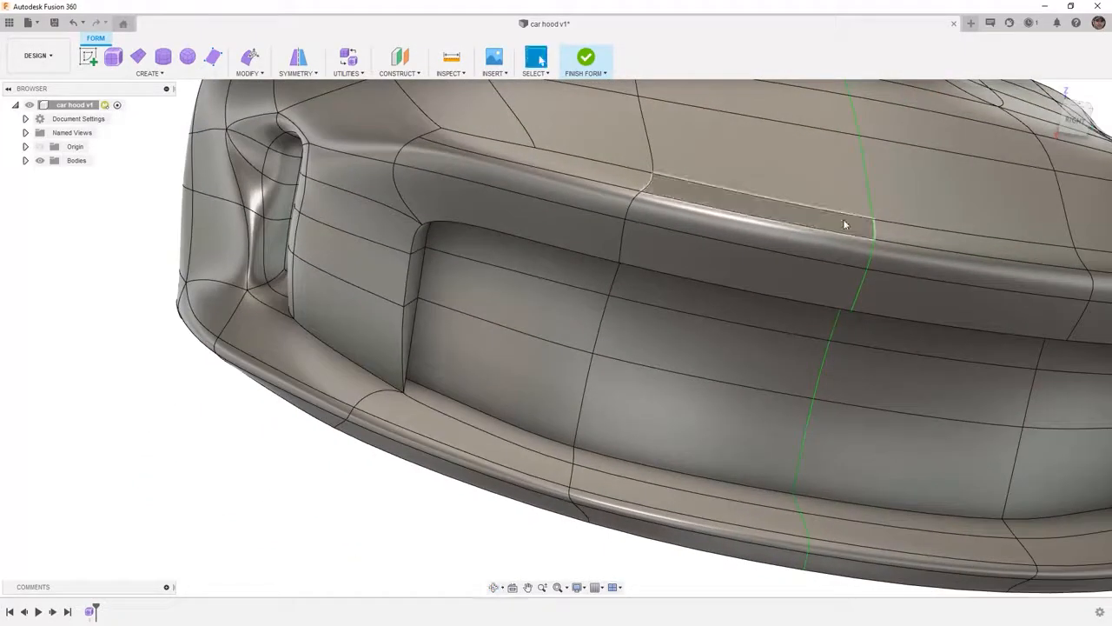
click(404, 395)
key(e)
drag(437, 398, 420, 396)
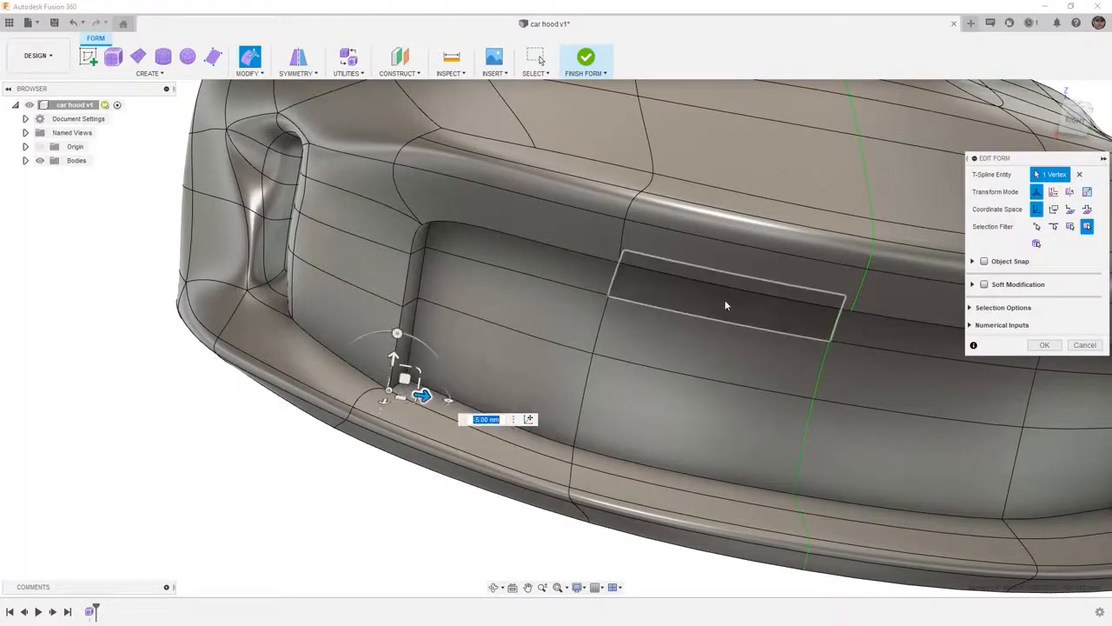
click(1042, 345)
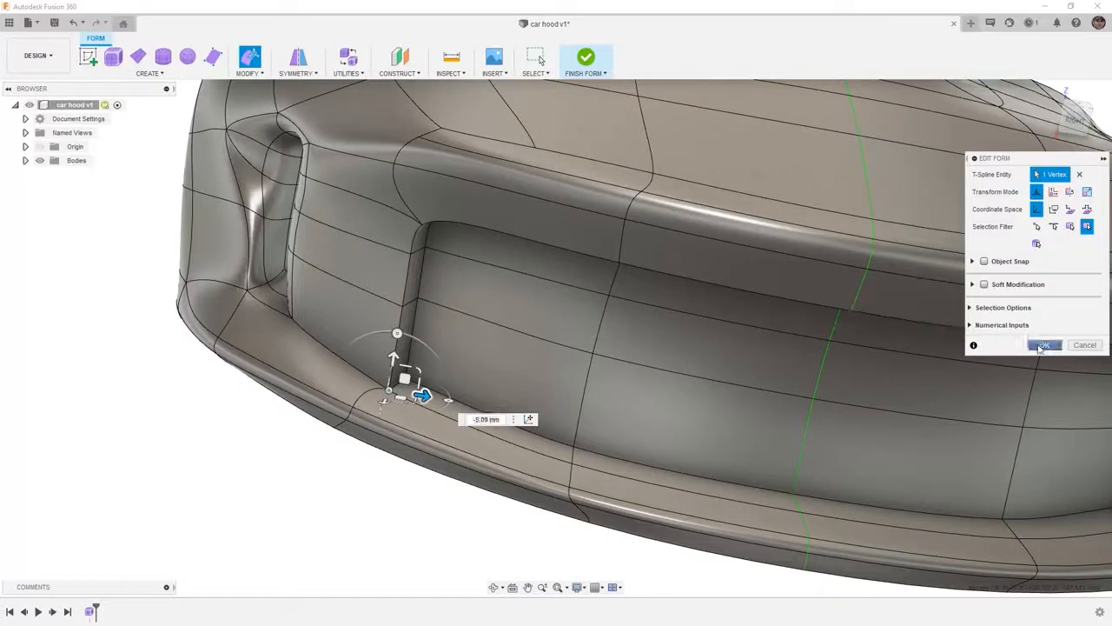
Uncrease the three edges running from the base of the side vent to the grille opening's lower corner.
click(1076, 121)
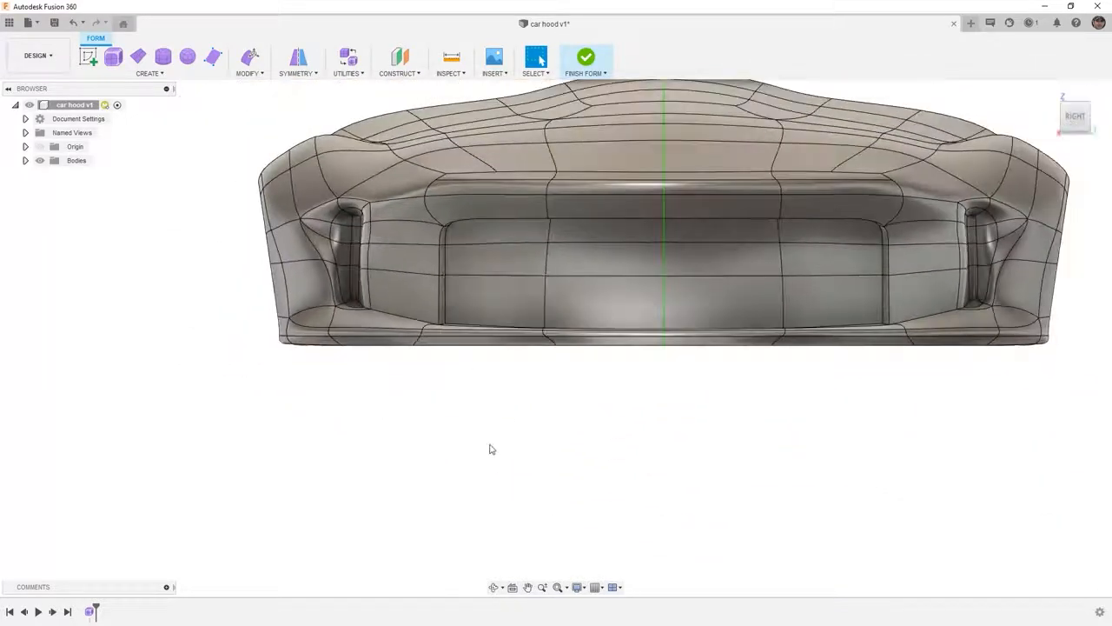
mouse_move(486, 465)
shift+middle_down()
mouse_move(490, 447)
mouse_move(522, 467)
mouse_move(506, 457)
shift+middle_up()
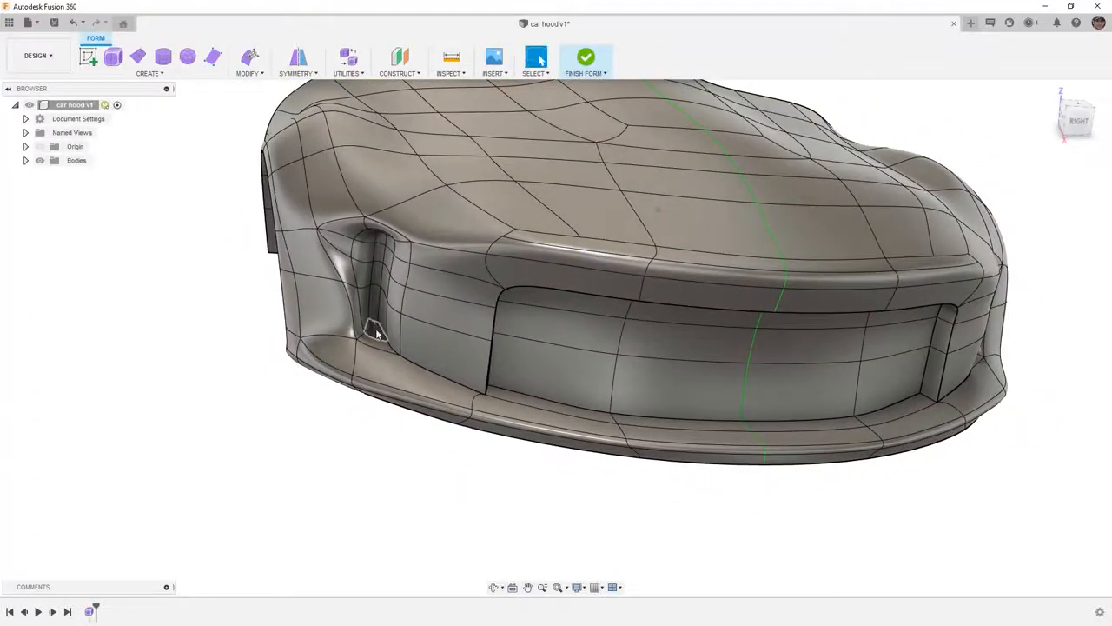
scroll(372, 321, up, 10)
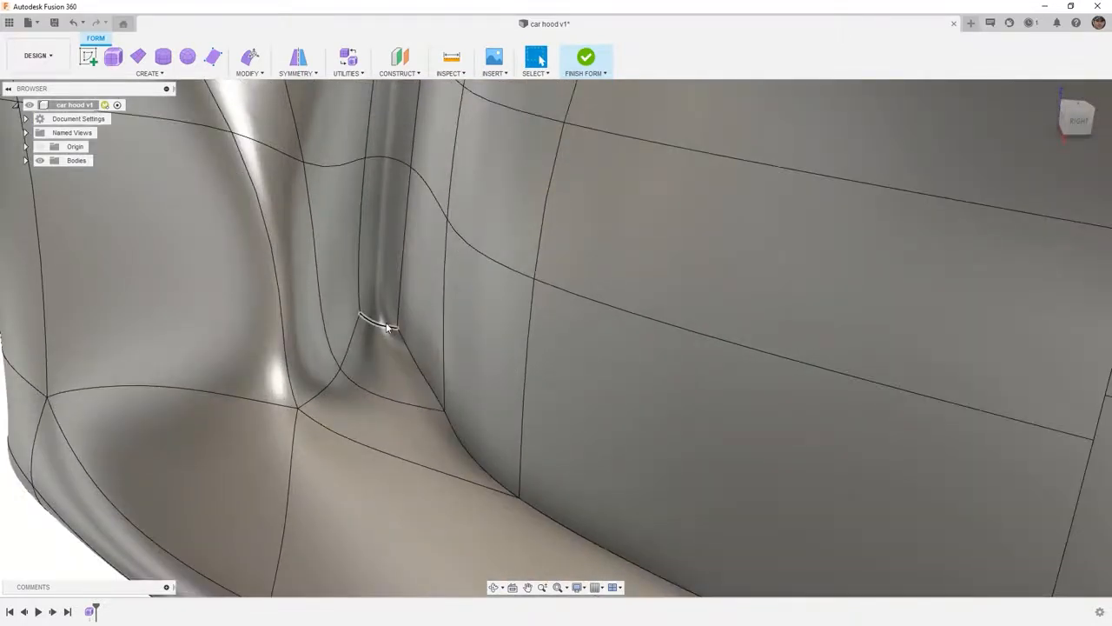
scroll(388, 328, down, 3)
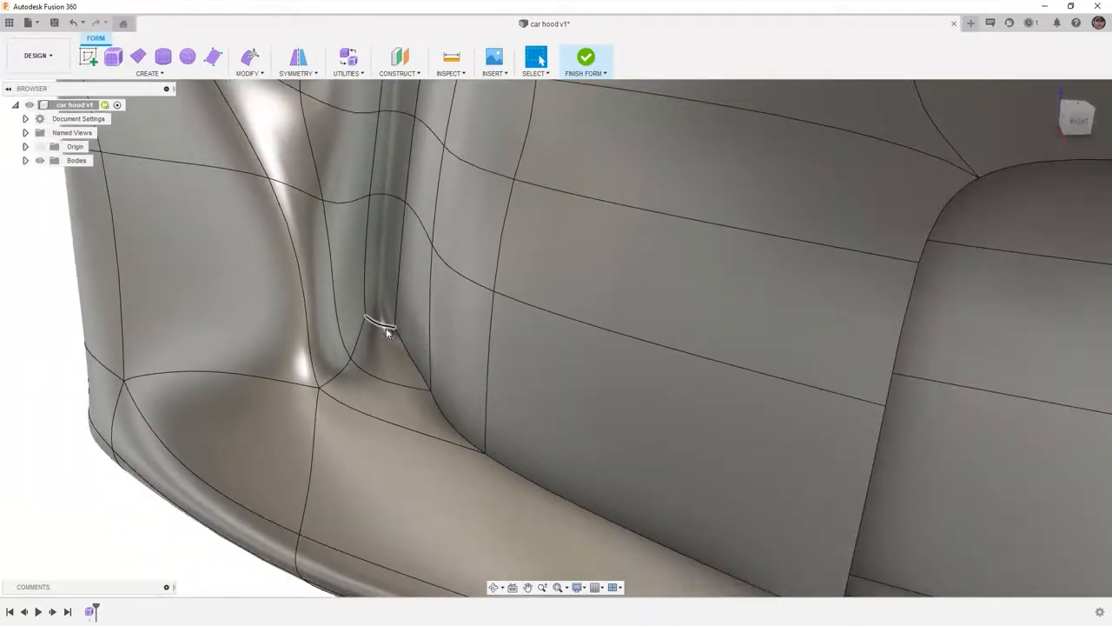
scroll(382, 328, down, 2)
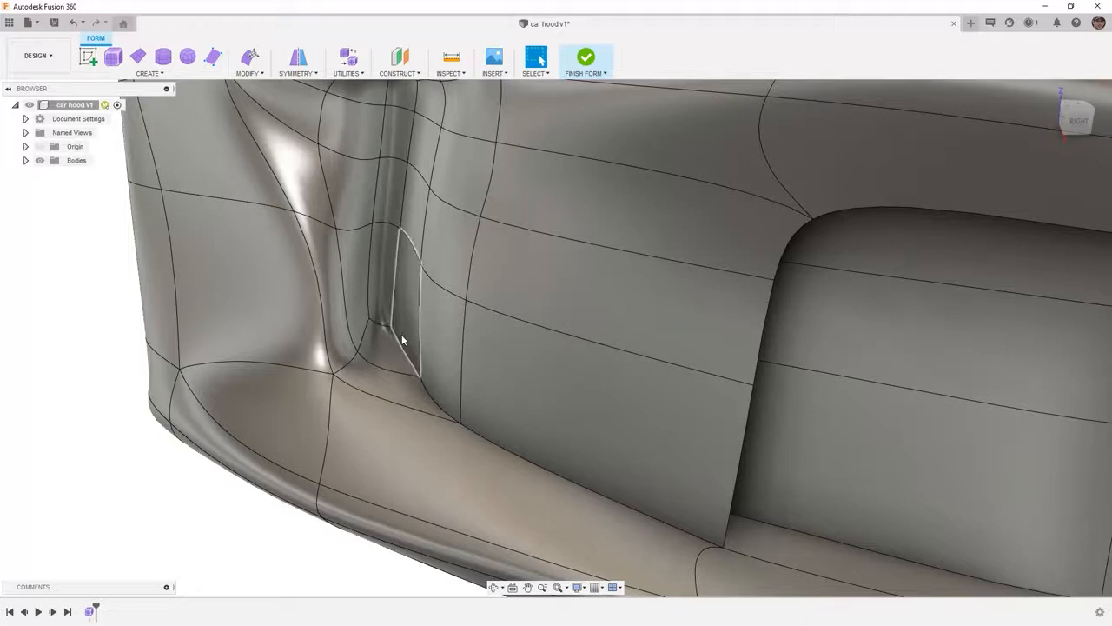
click(253, 74)
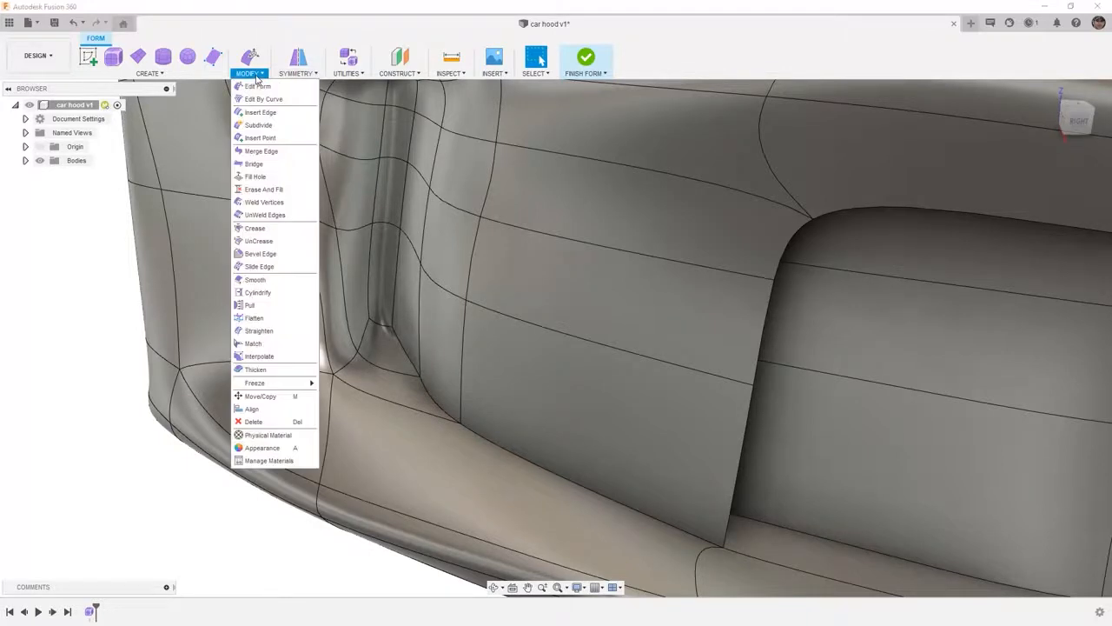
click(260, 241)
click(399, 351)
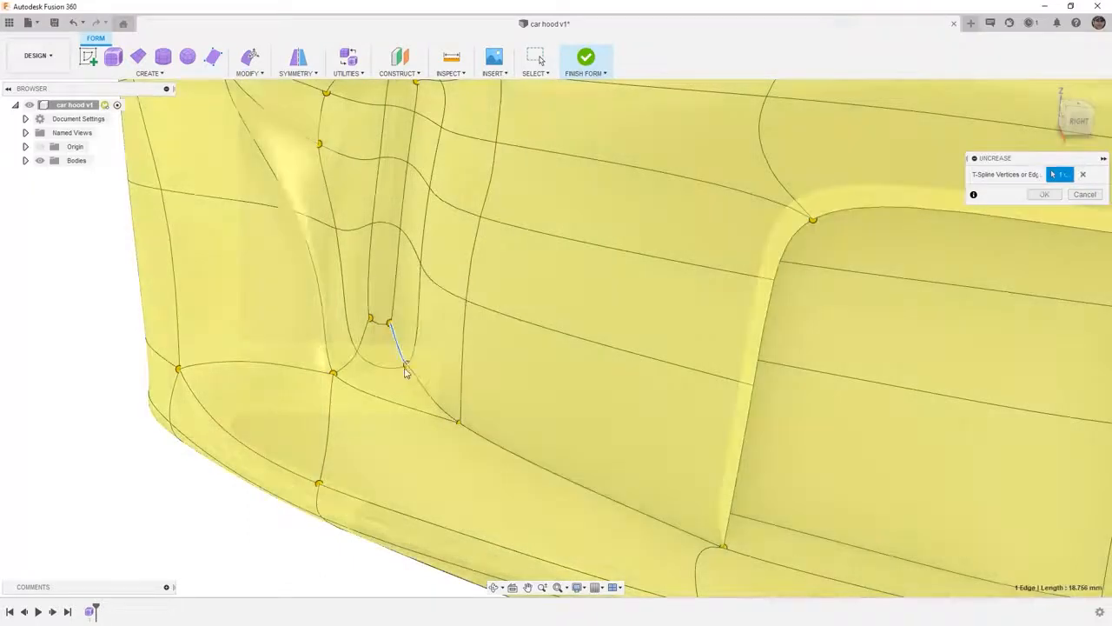
click(420, 386)
click(482, 424)
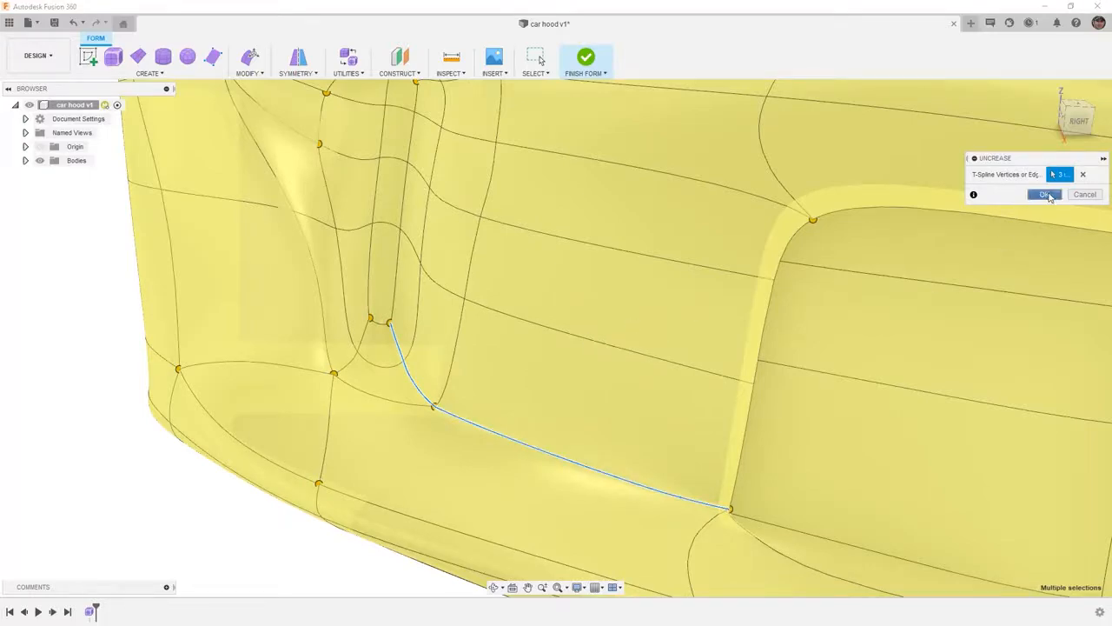
click(1045, 194)
Uncrease the short edge across the inside lower corner of the grille opening.
scroll(594, 370, down, 3)
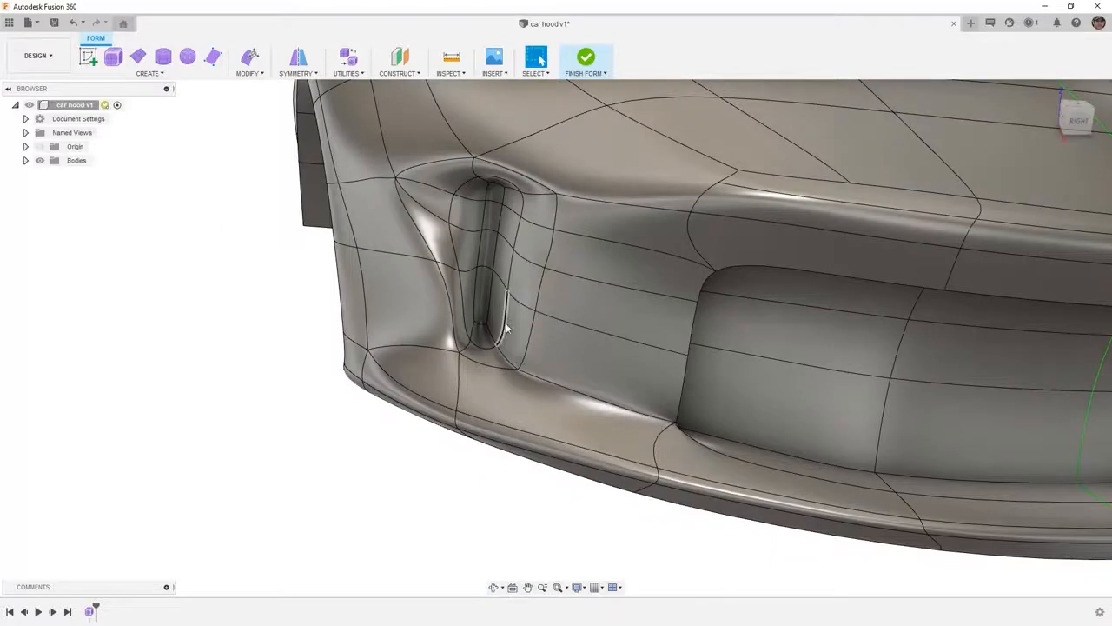
mouse_move(603, 429)
shift+middle_down()
mouse_move(686, 408)
mouse_move(592, 426)
shift+middle_up()
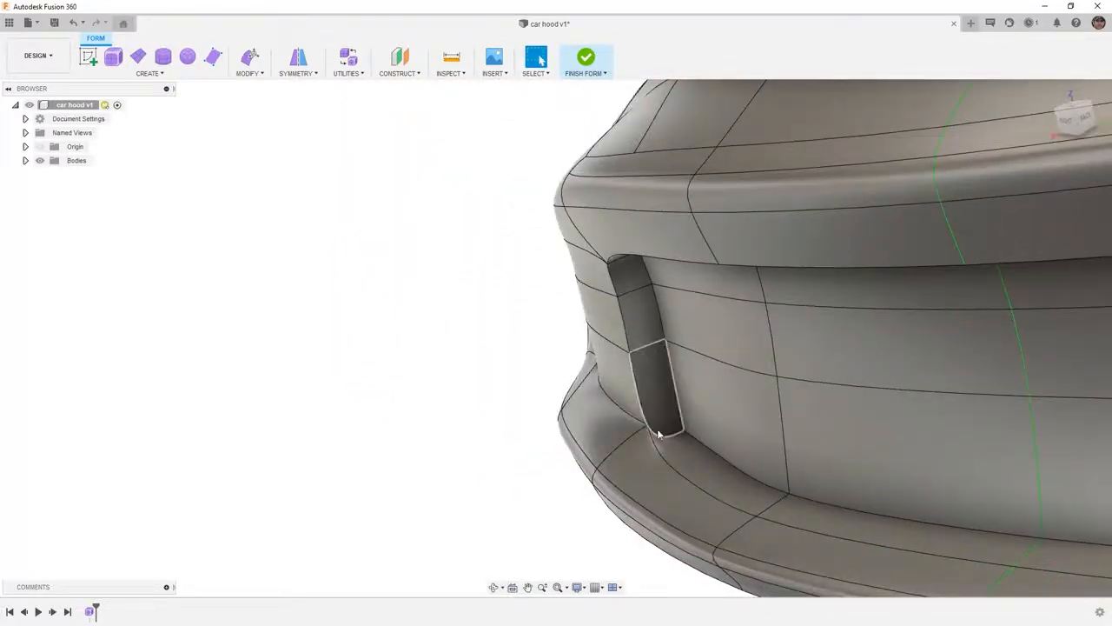
scroll(659, 436, up, 3)
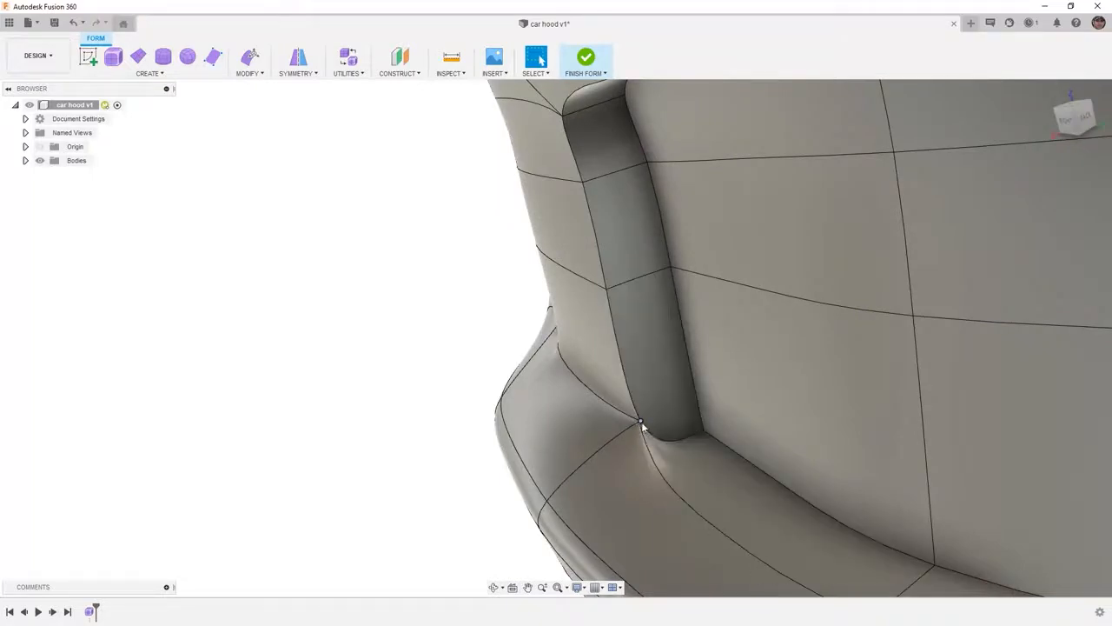
click(252, 73)
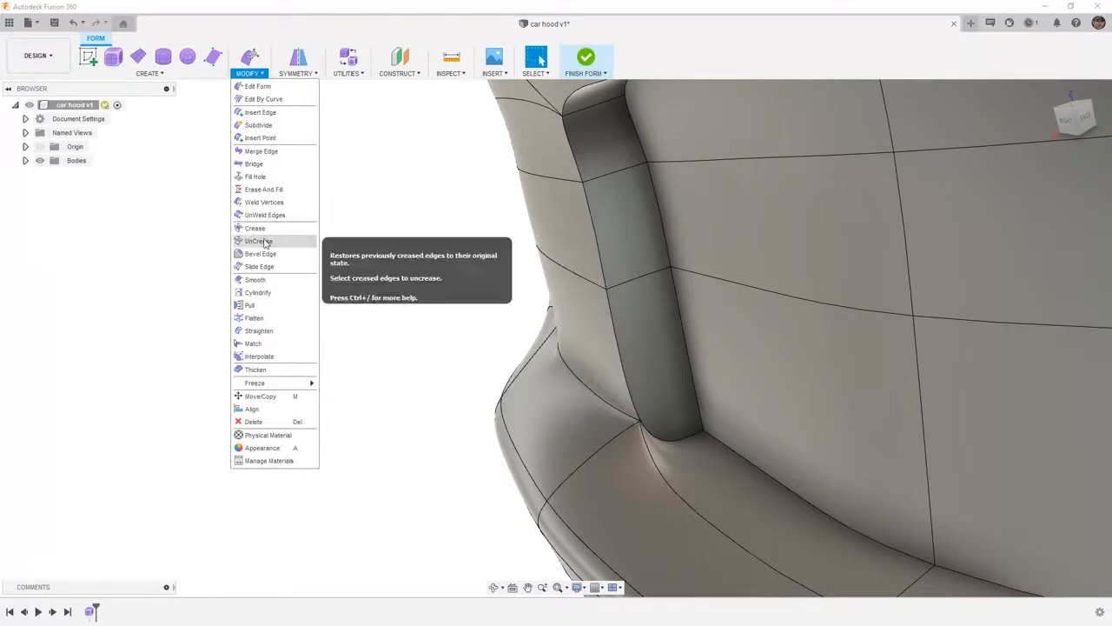
click(259, 240)
click(686, 437)
scroll(692, 440, down, 2)
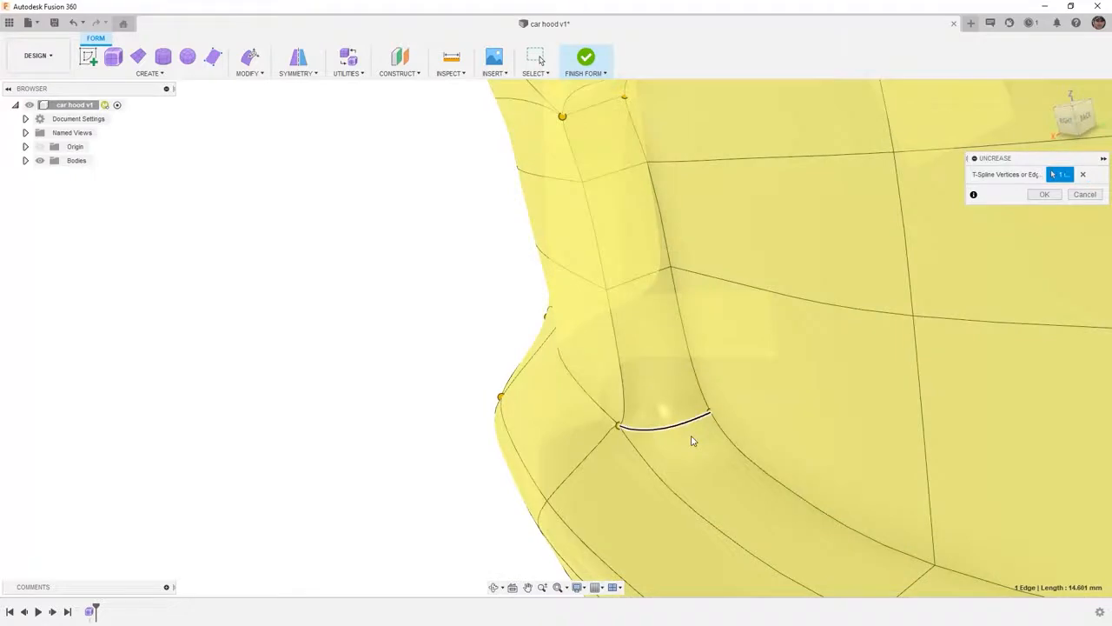
shift+middle_drag(652, 428, 674, 417)
click(1045, 194)
Crease the two edges along the lower rim of the grille opening, from its corner to the symmetry line.
click(249, 73)
click(258, 240)
click(666, 434)
click(882, 483)
shift+middle_drag(882, 484, 645, 409)
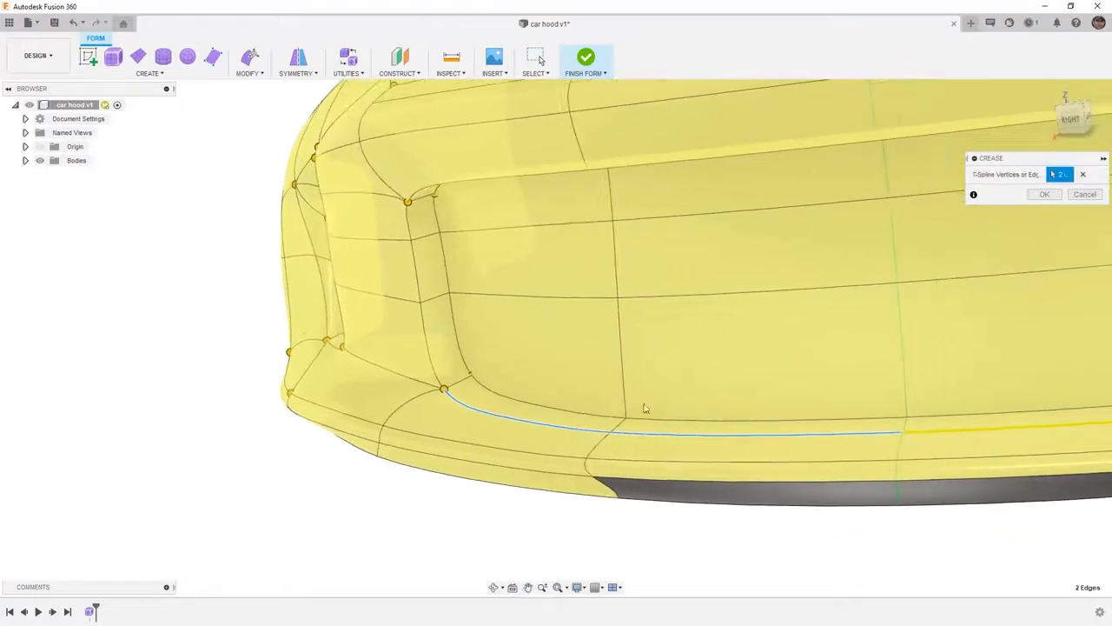
click(1045, 194)
Examine the grille opening's lower corner up close and the whole front of the hood from several angles.
mouse_move(555, 446)
shift+middle_down()
mouse_move(504, 461)
mouse_move(564, 452)
shift+middle_up()
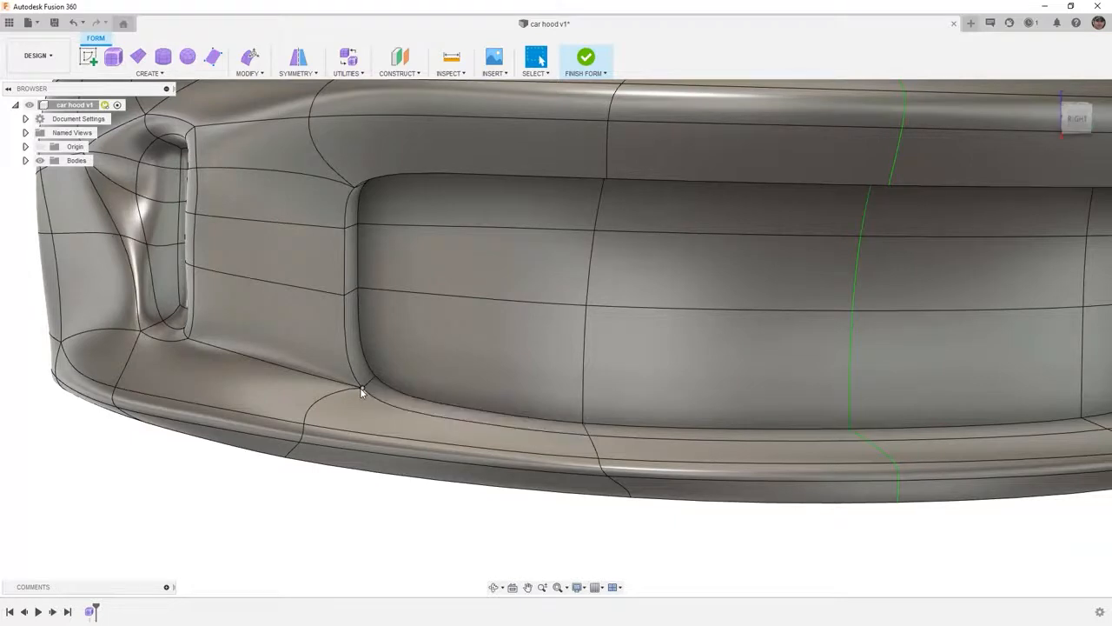
scroll(365, 393, up, 10)
scroll(382, 392, down, 6)
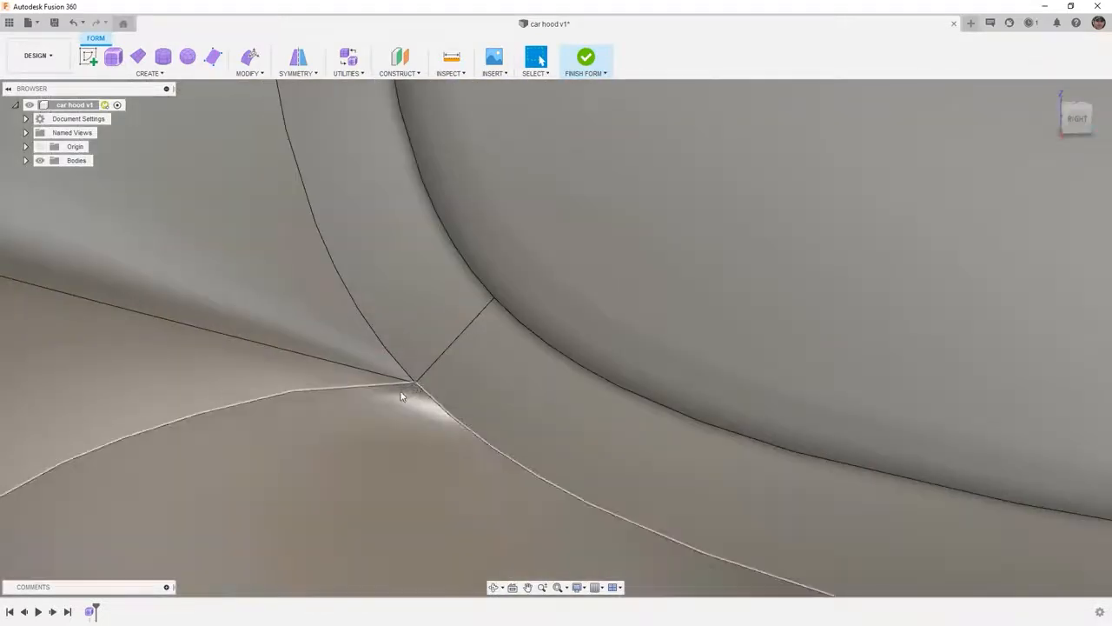
scroll(408, 399, down, 8)
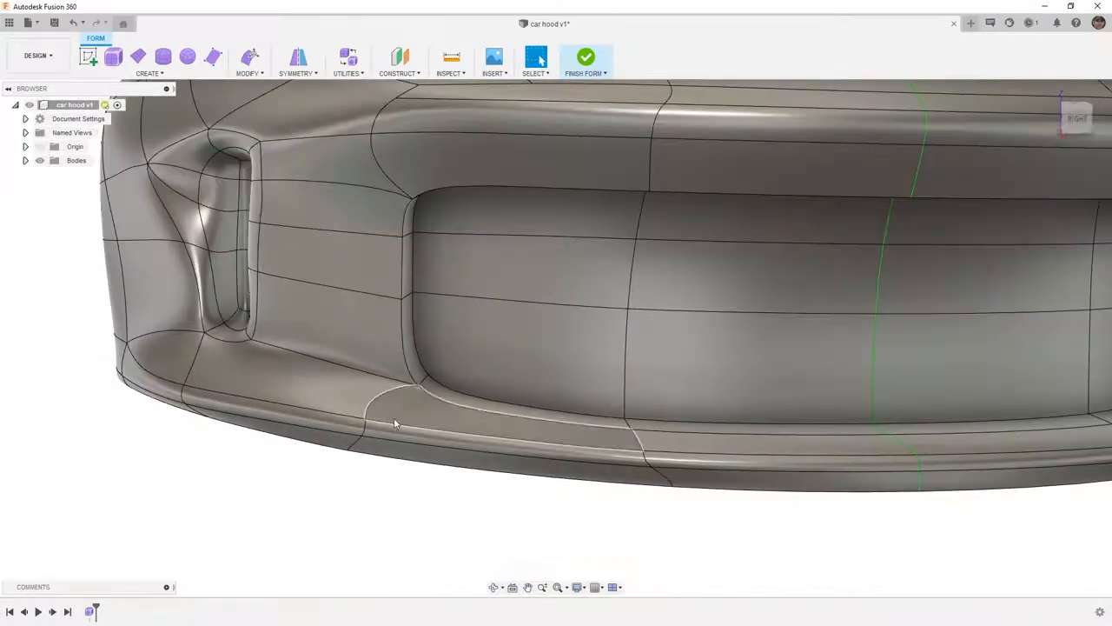
scroll(411, 457, down, 4)
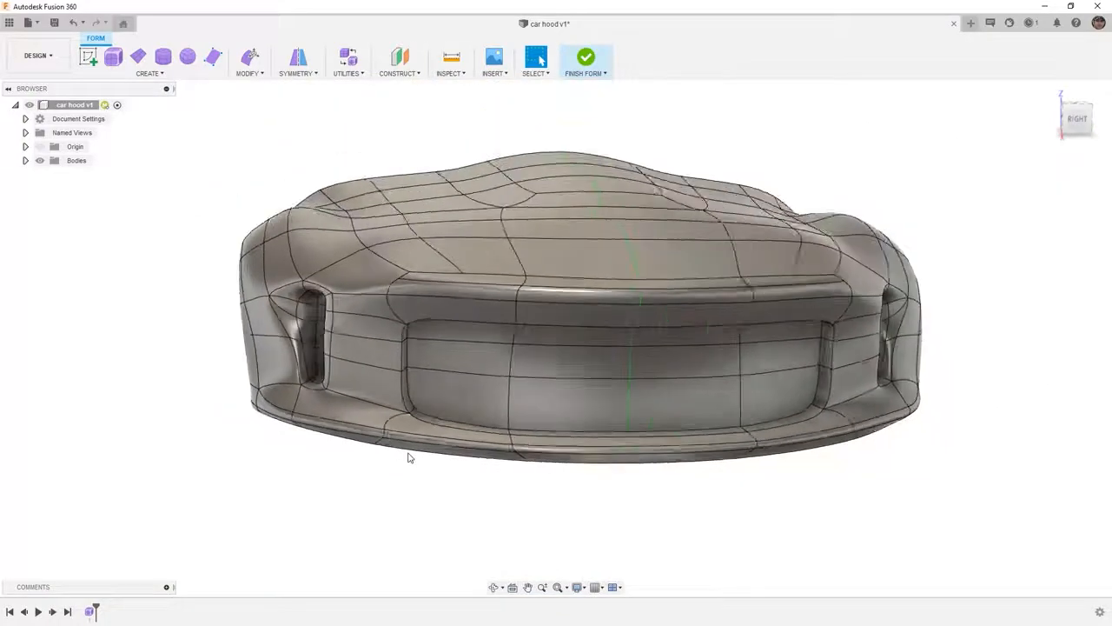
shift+middle_drag(521, 457, 480, 449)
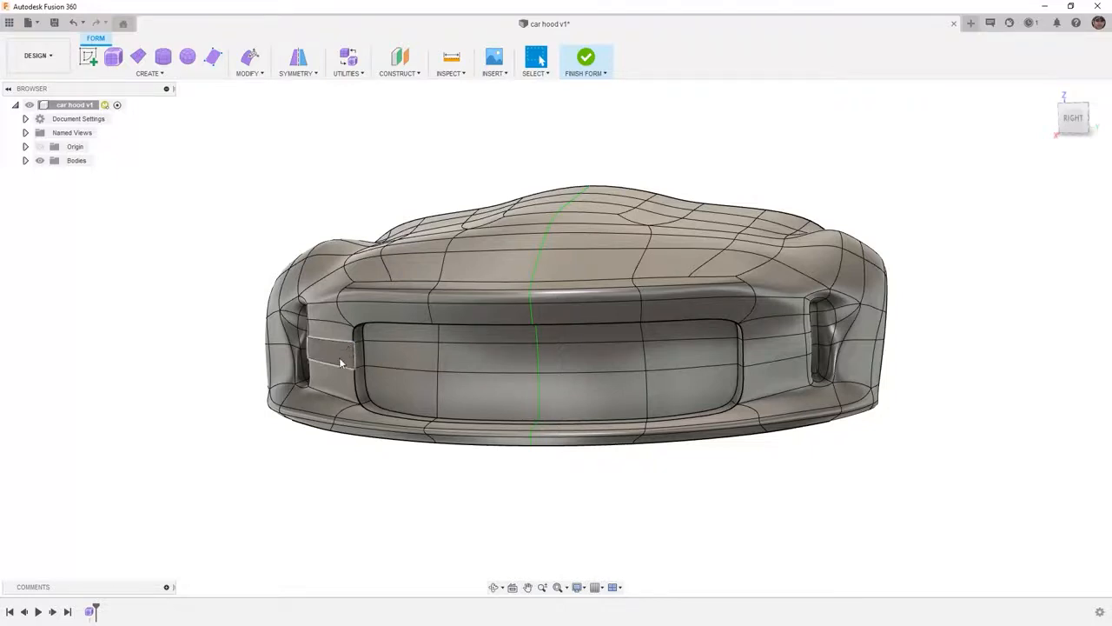
shift+middle_drag(304, 398, 343, 410)
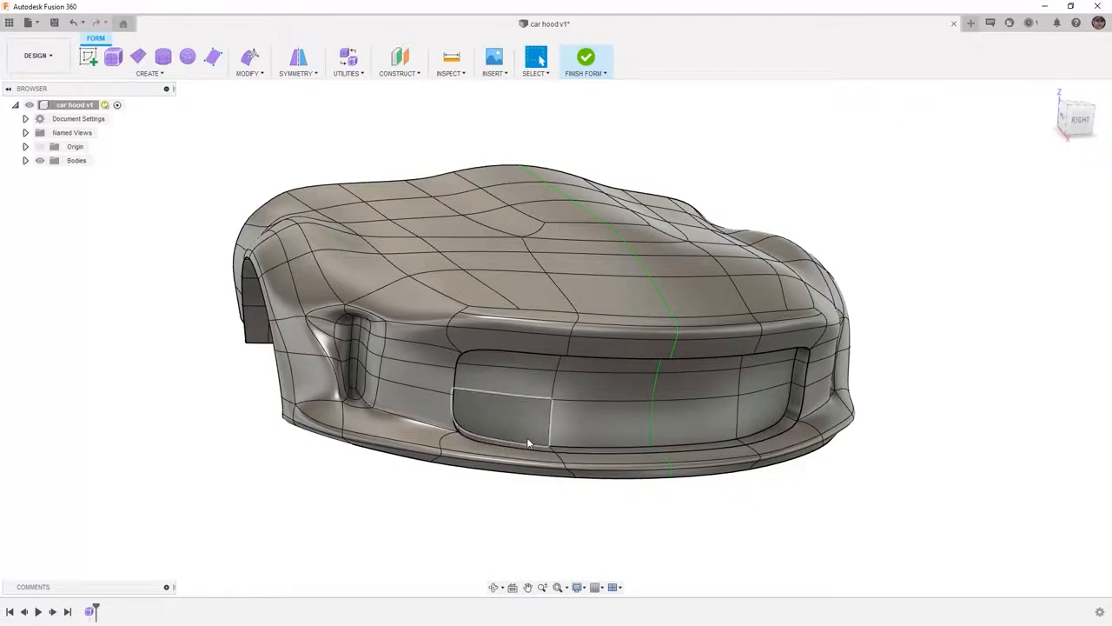
Return the hood to the home view and save the design.
click(1052, 91)
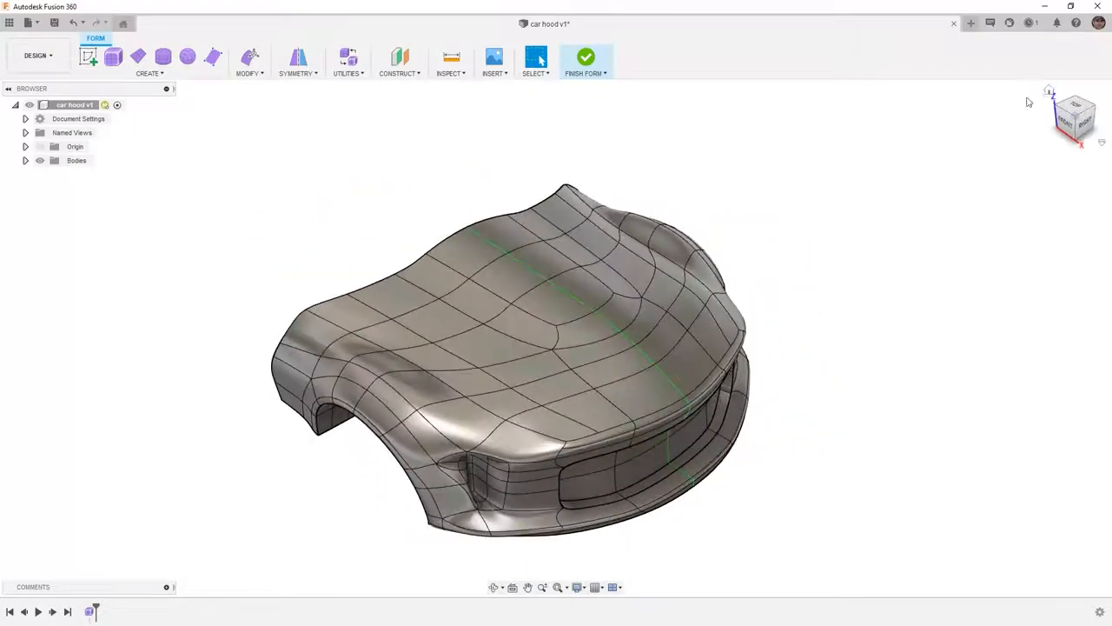
click(54, 23)
click(552, 345)
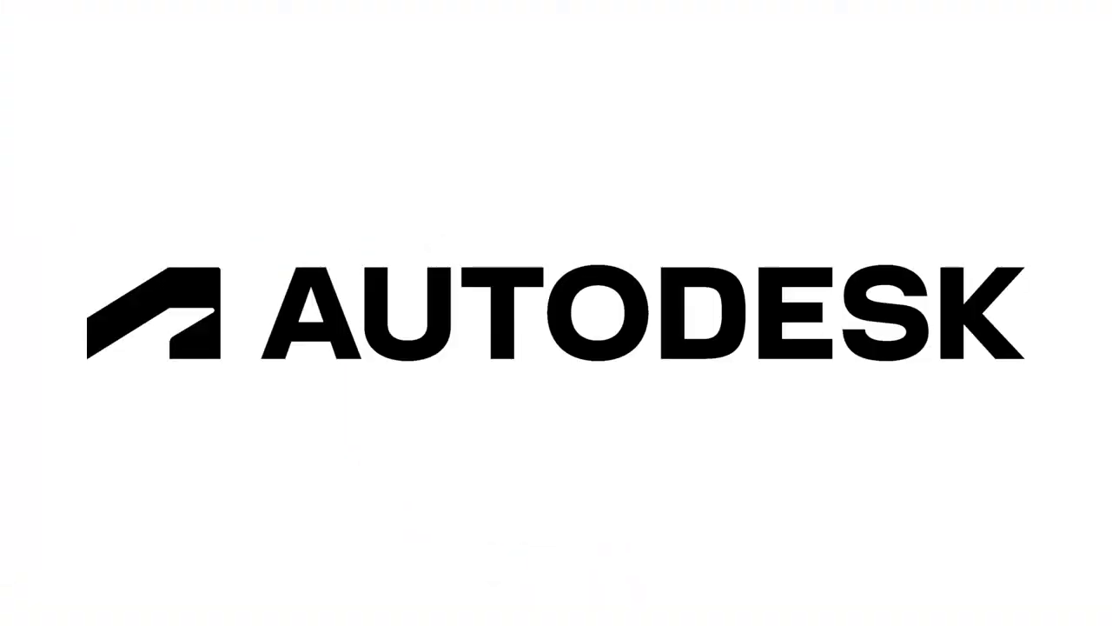